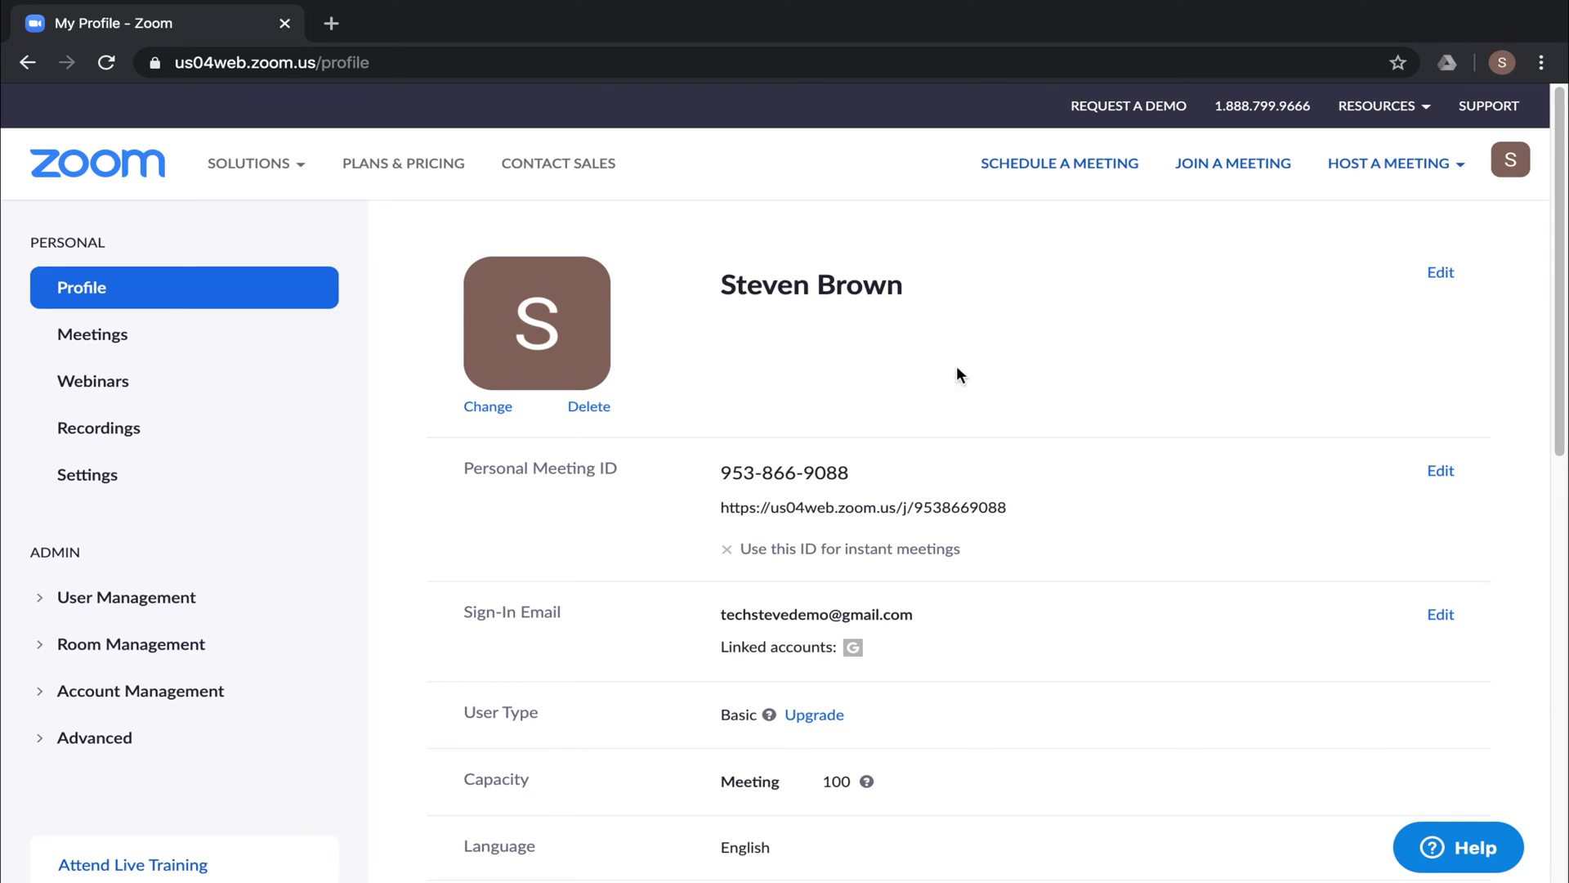
# Open the profile name details for editing and change the profile picture to the headshot photo with the blue background
pyautogui.click(1440, 280)
pyautogui.scroll(-6, 1038, 500)
pyautogui.scroll(-5, 1040, 504)
pyautogui.scroll(-2, 1038, 503)
pyautogui.scroll(14, 1038, 504)
pyautogui.click(488, 407)
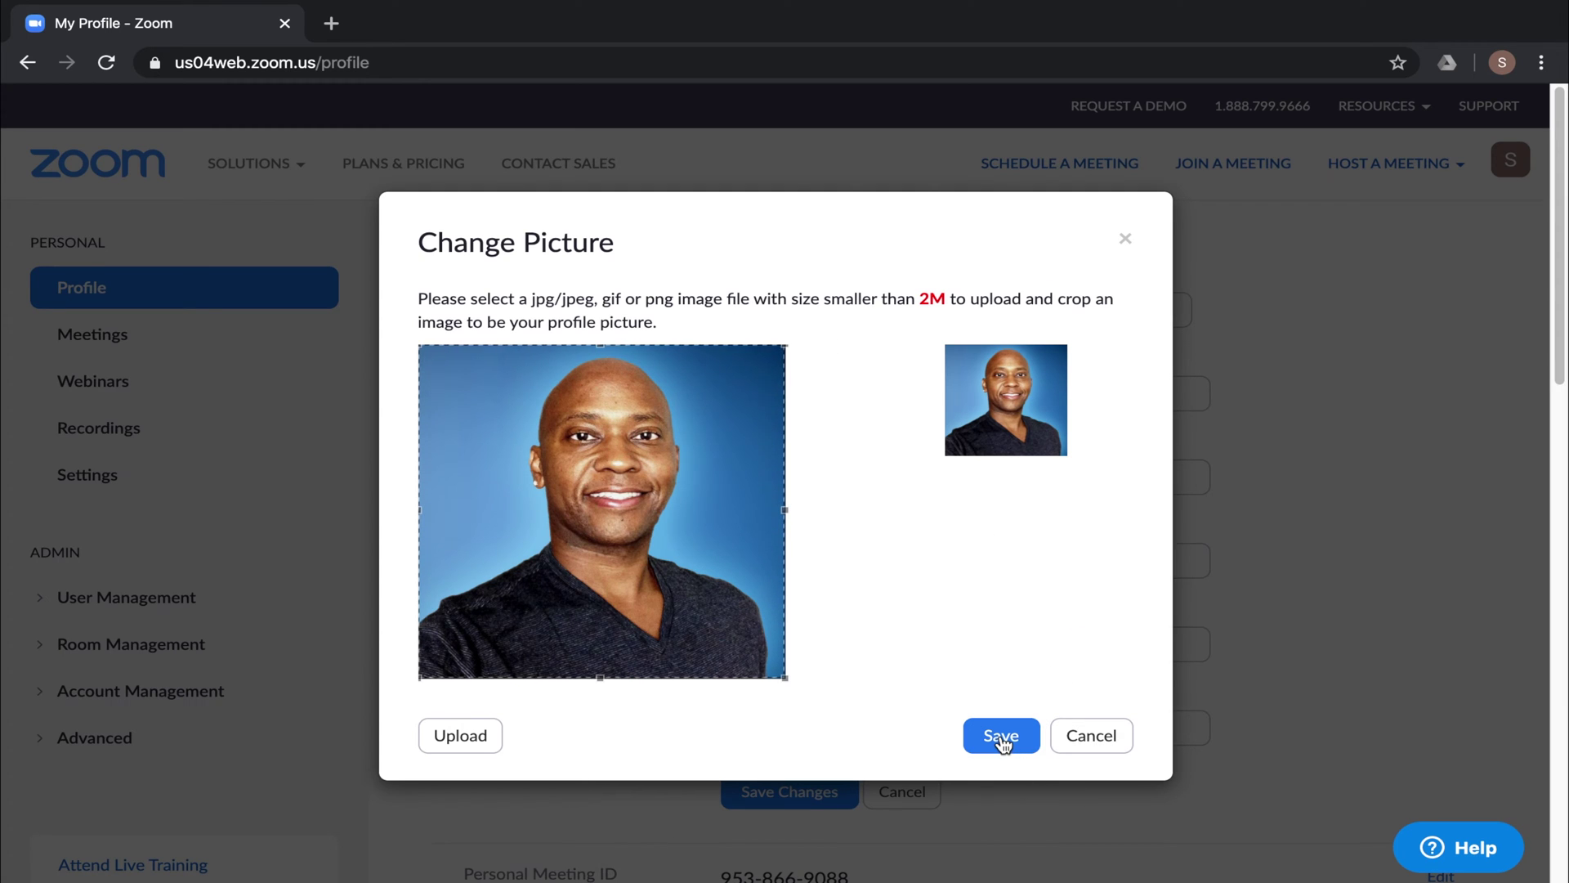
pyautogui.click(1000, 736)
pyautogui.scroll(-2, 679, 546)
pyautogui.scroll(2, 923, 393)
# Open the Meetings page and look through its different meeting categories
pyautogui.click(93, 335)
pyautogui.click(751, 255)
pyautogui.click(1019, 254)
pyautogui.click(486, 269)
# Start scheduling a new meeting and examine the date, duration, time zone, meeting ID and password options
pyautogui.click(533, 367)
pyautogui.click(747, 433)
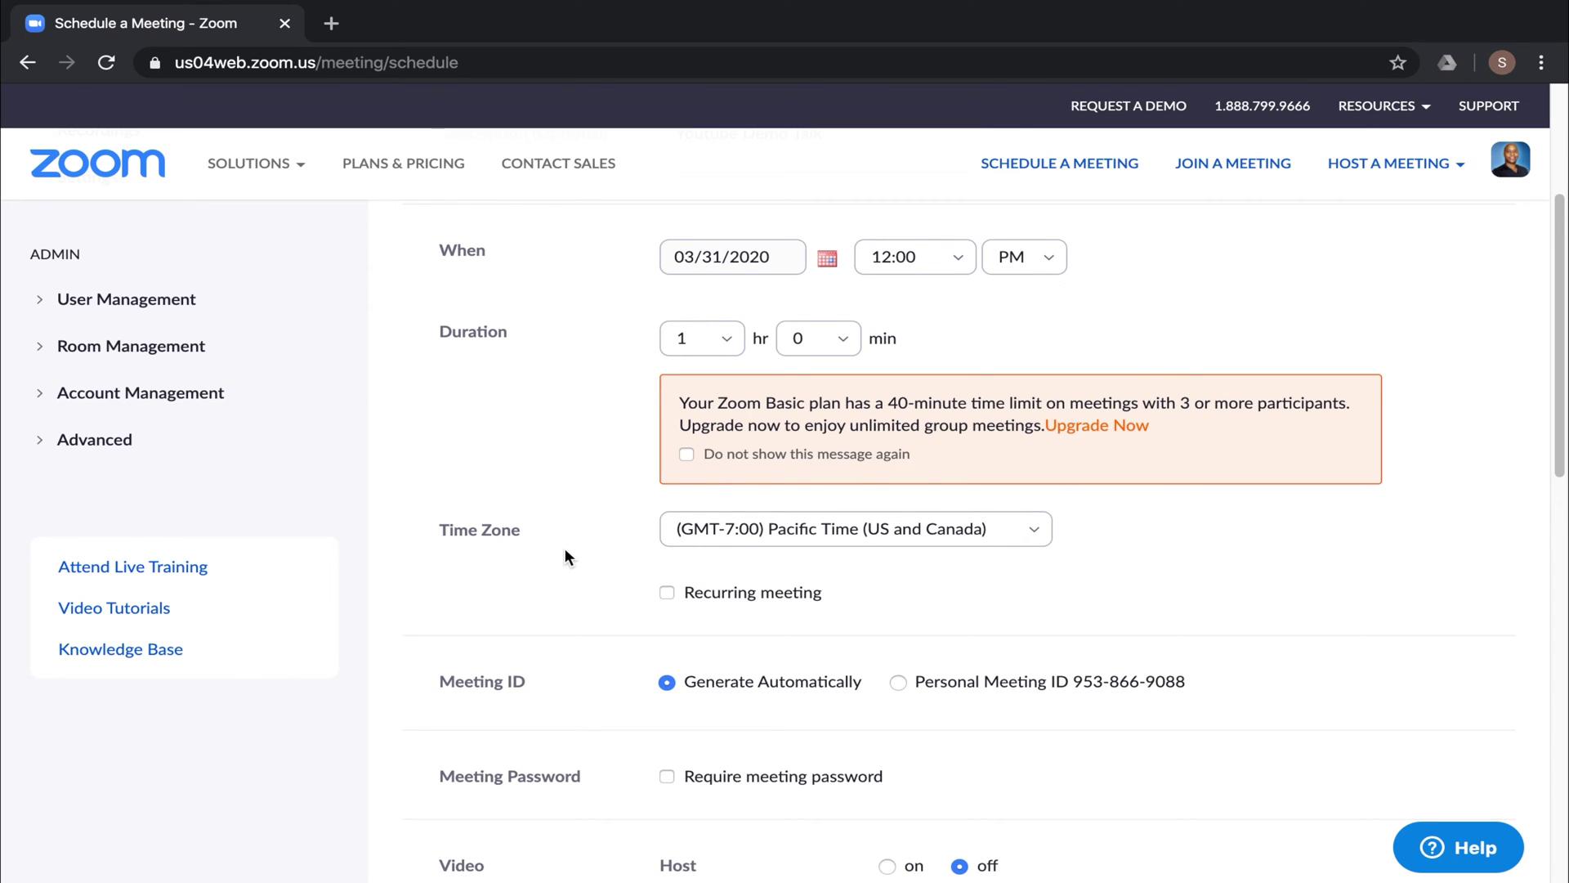
pyautogui.scroll(-1, 649, 500)
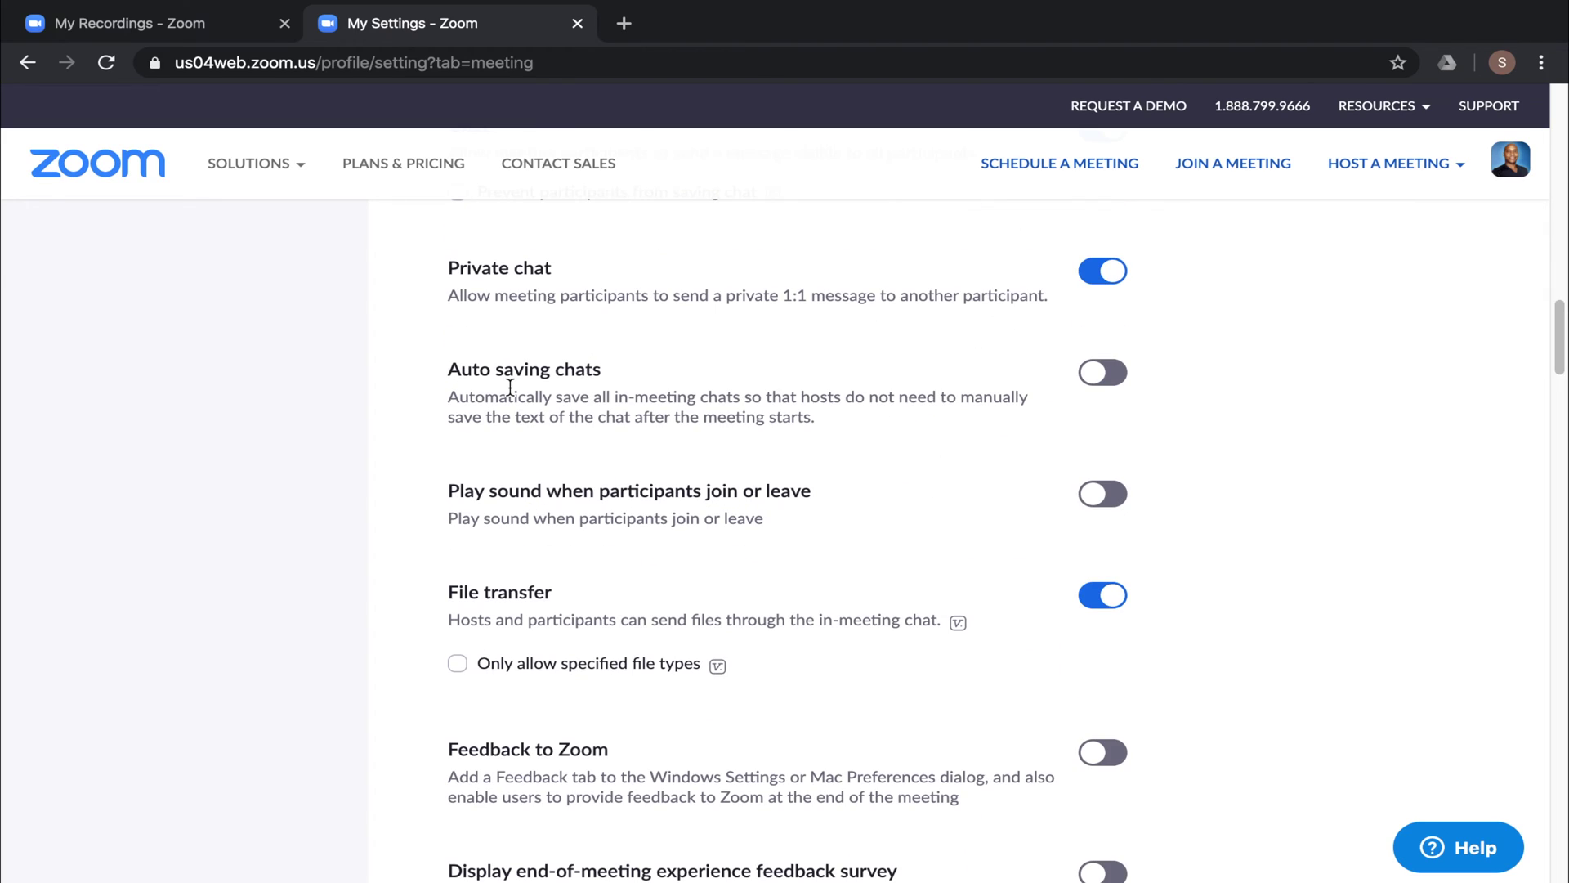
# Turn on Auto saving chats in the meeting settings and go through the remaining in-meeting options
pyautogui.click(1102, 374)
pyautogui.scroll(-10, 910, 380)
pyautogui.click(457, 381)
pyautogui.scroll(-1, 851, 479)
pyautogui.scroll(-3, 851, 486)
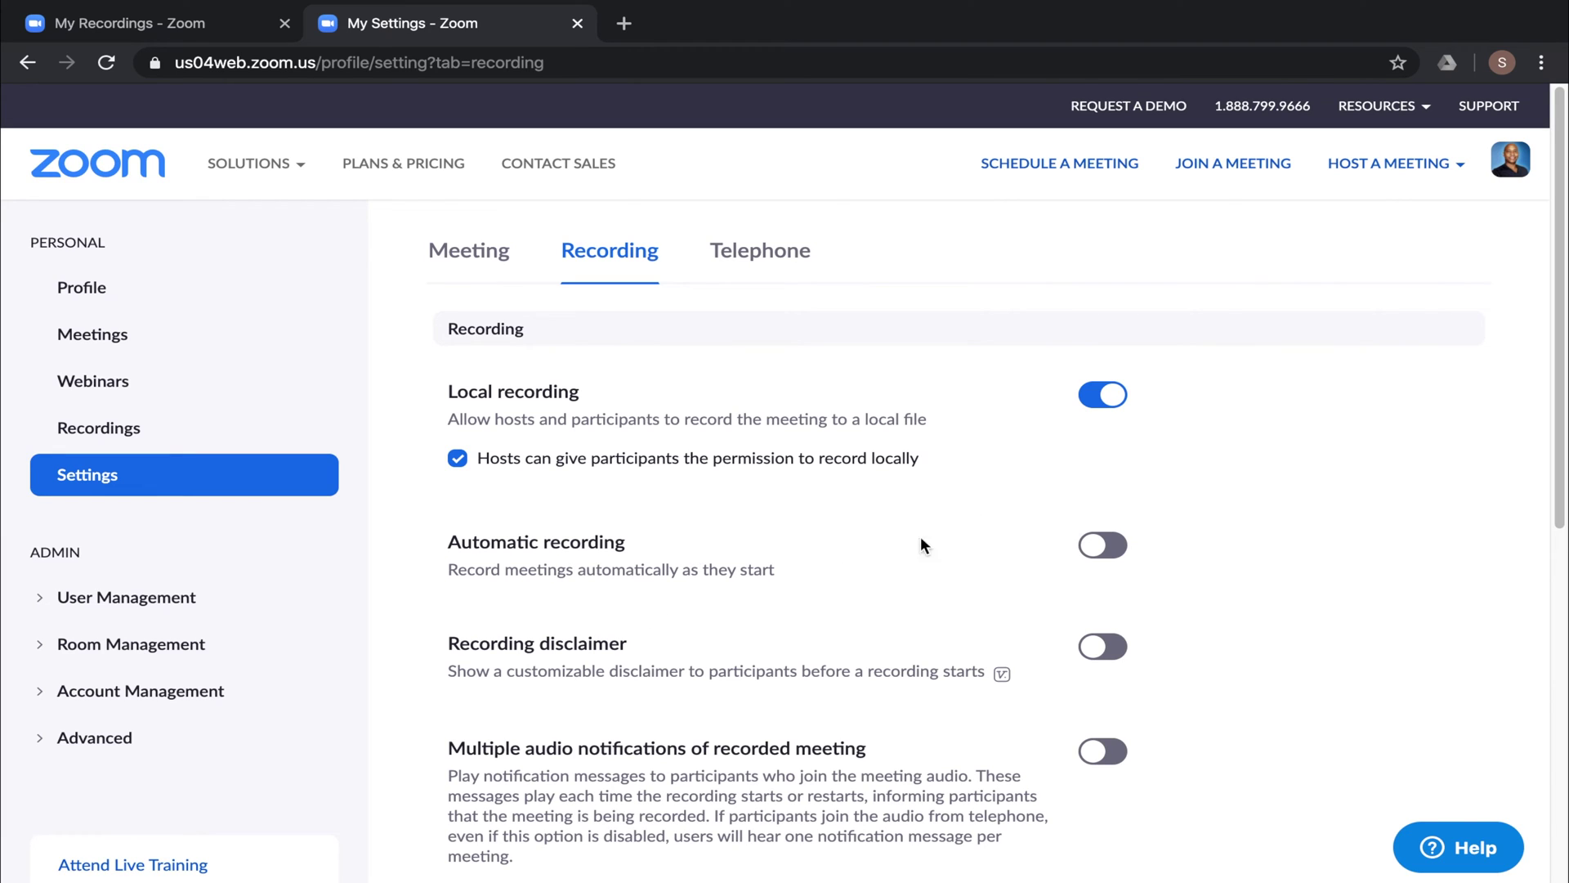
# Turn on Automatic recording in the recording settings and go through the telephone settings
pyautogui.click(1118, 549)
pyautogui.click(796, 247)
pyautogui.scroll(-1, 763, 542)
pyautogui.scroll(-1, 763, 543)
pyautogui.click(1094, 553)
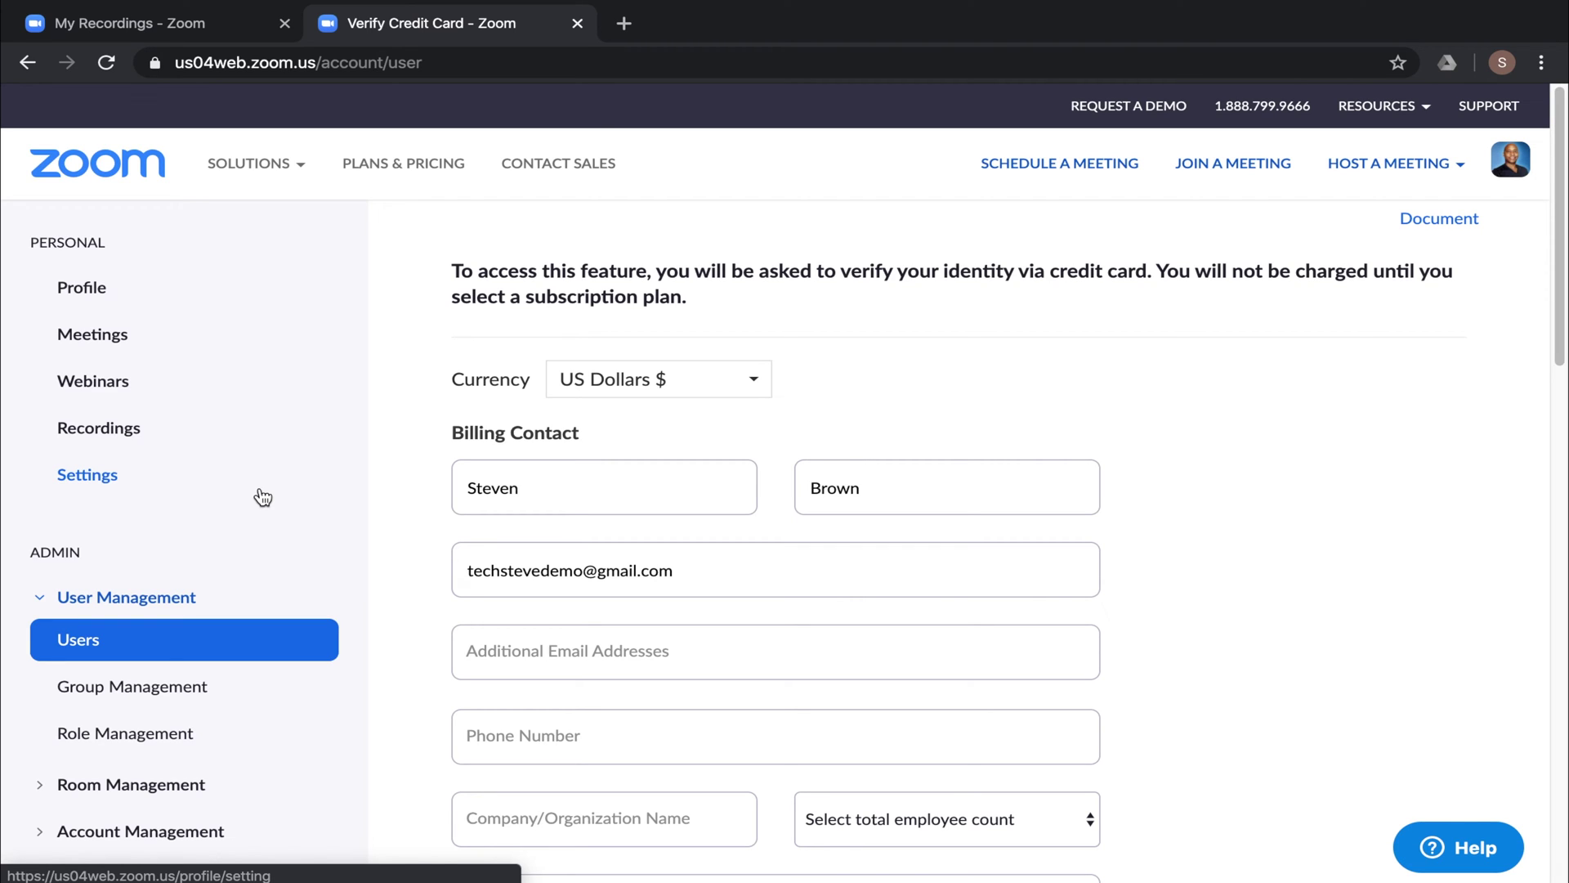
# Examine the credit card verification form under Users and the Branding entry among the Advanced admin options
pyautogui.scroll(-5, 1002, 403)
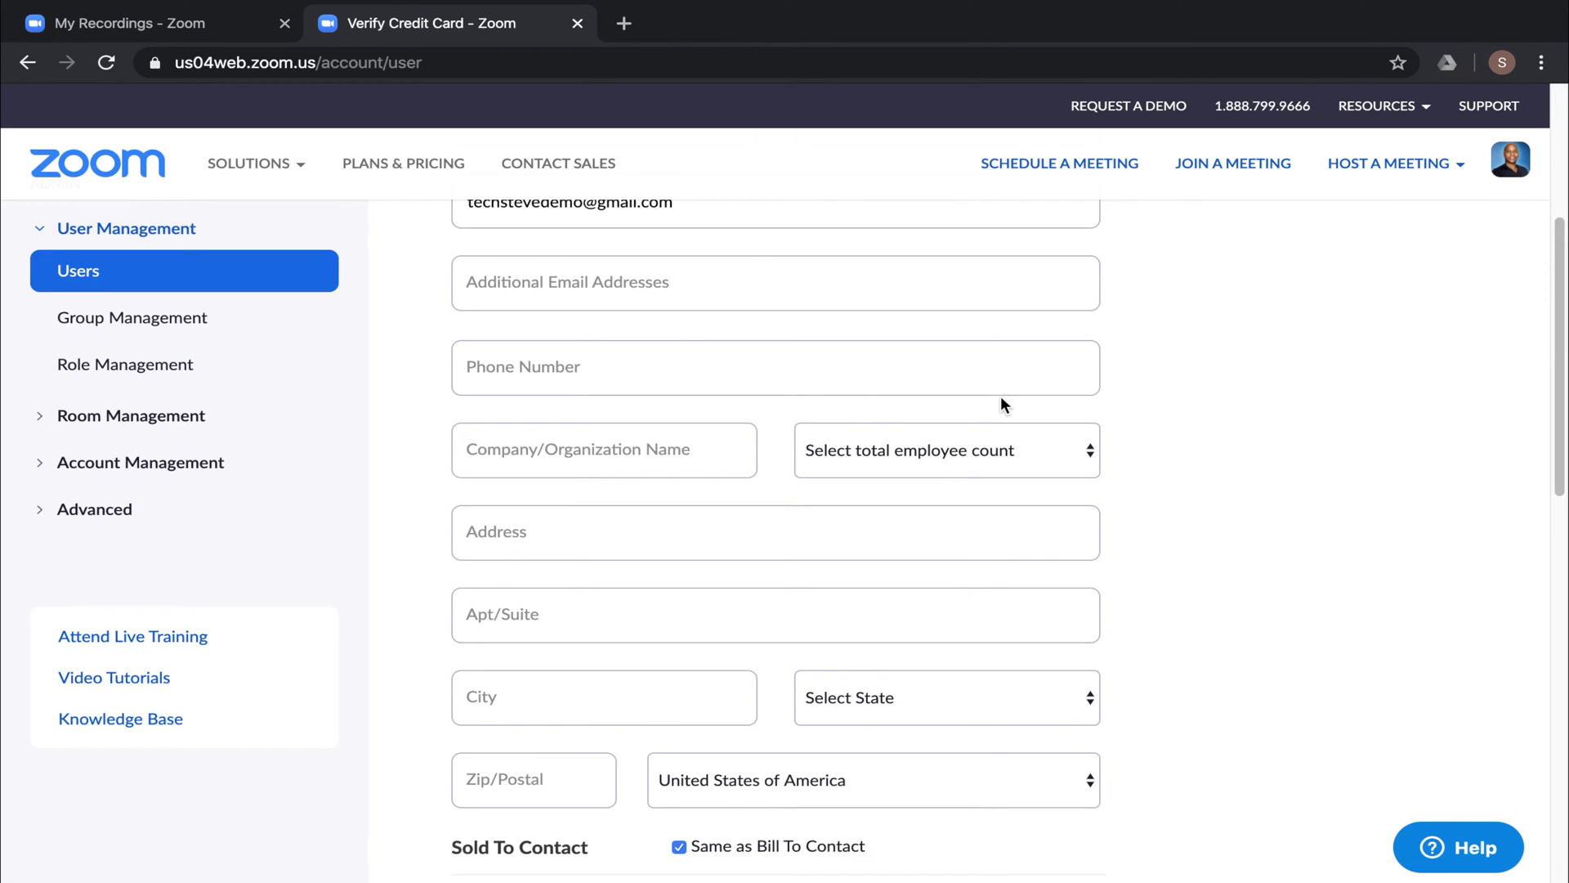
pyautogui.scroll(-6, 1003, 402)
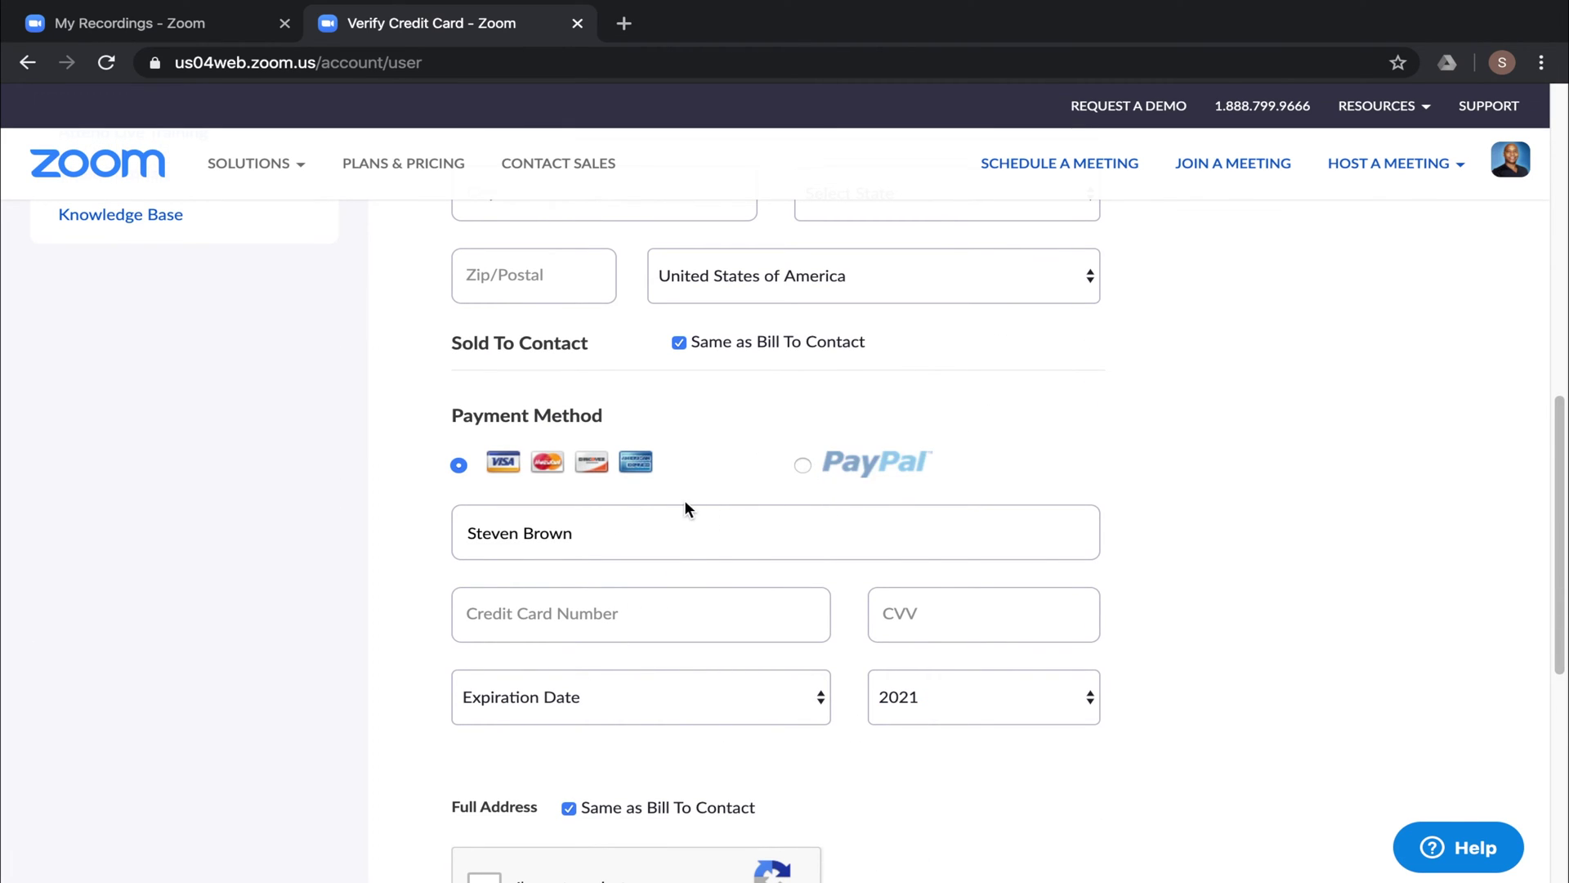
pyautogui.scroll(5, 684, 501)
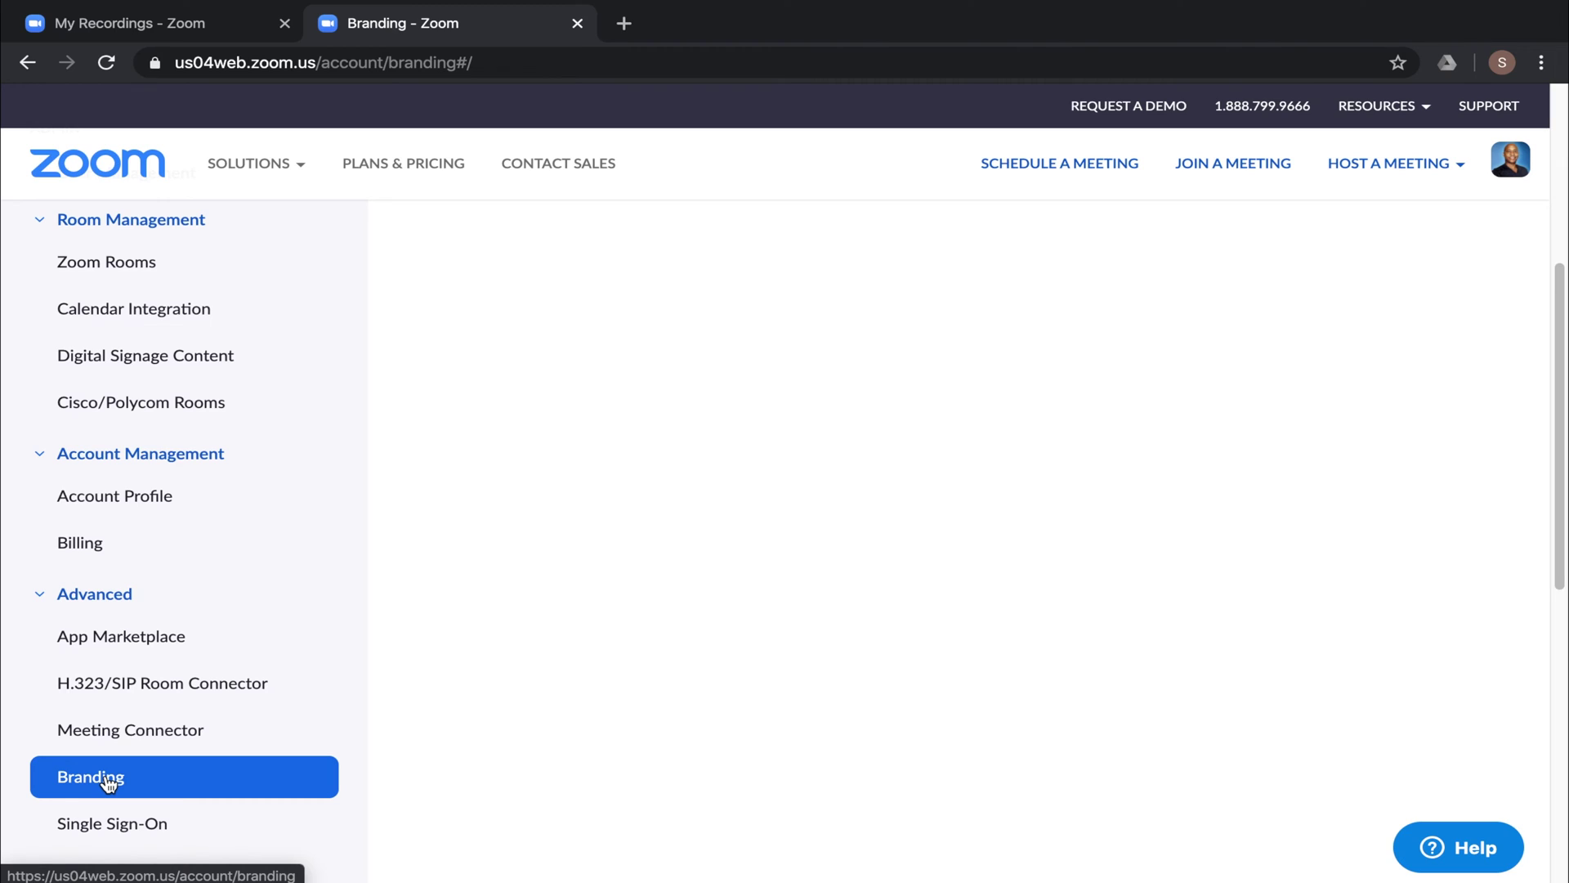
pyautogui.scroll(-2, 135, 729)
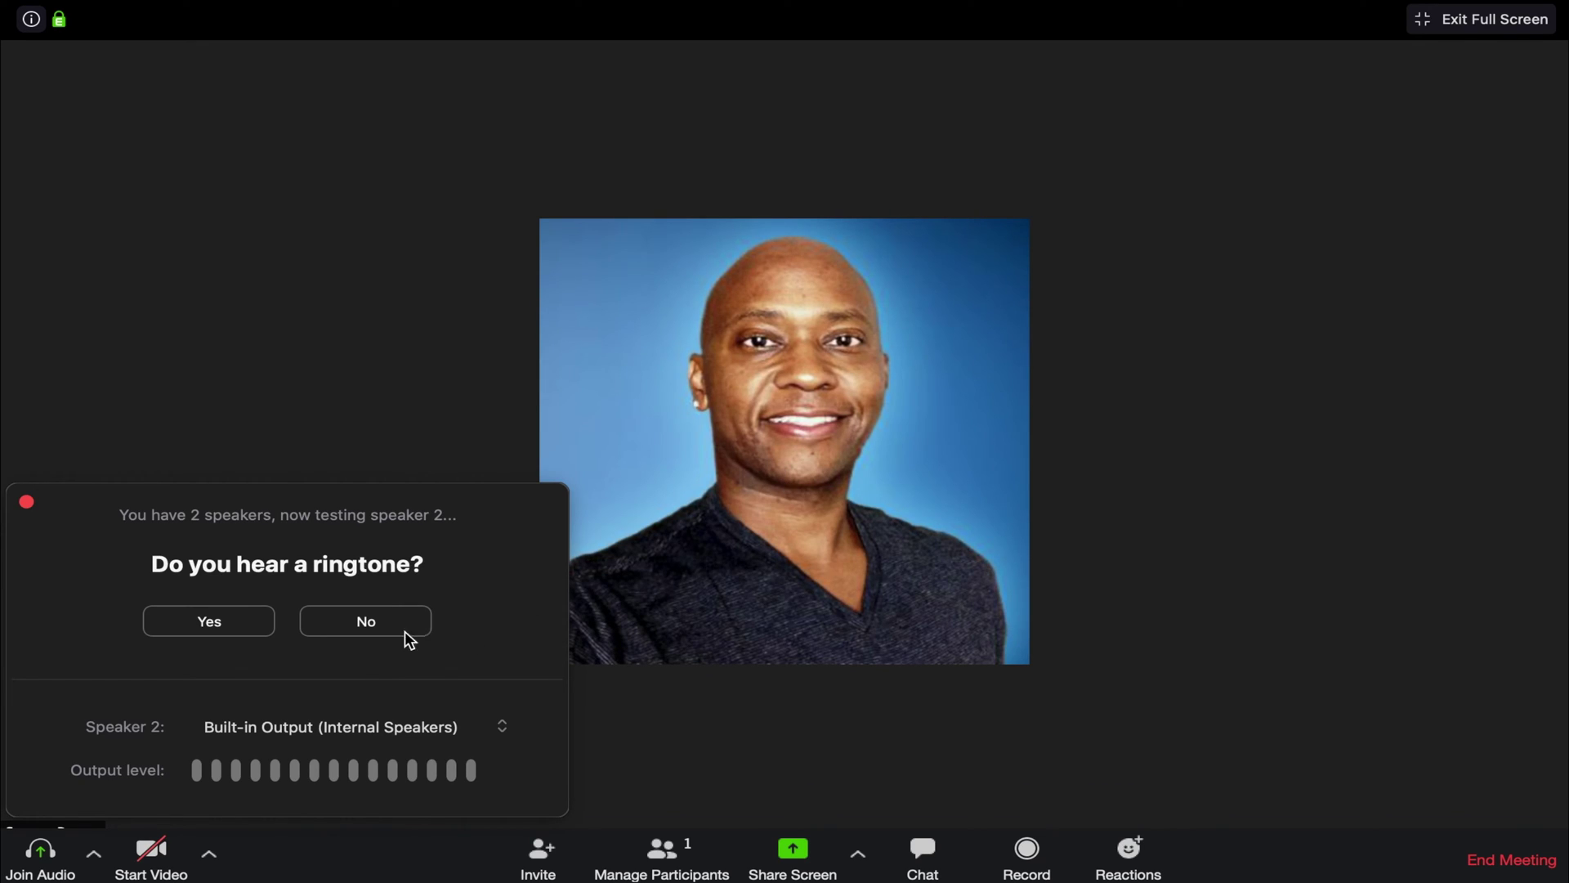
# Run the speaker and microphone test, confirm that both work, and join the meeting with computer audio
pyautogui.click(449, 730)
pyautogui.click(498, 627)
pyautogui.click(228, 623)
pyautogui.click(231, 624)
pyautogui.click(280, 723)
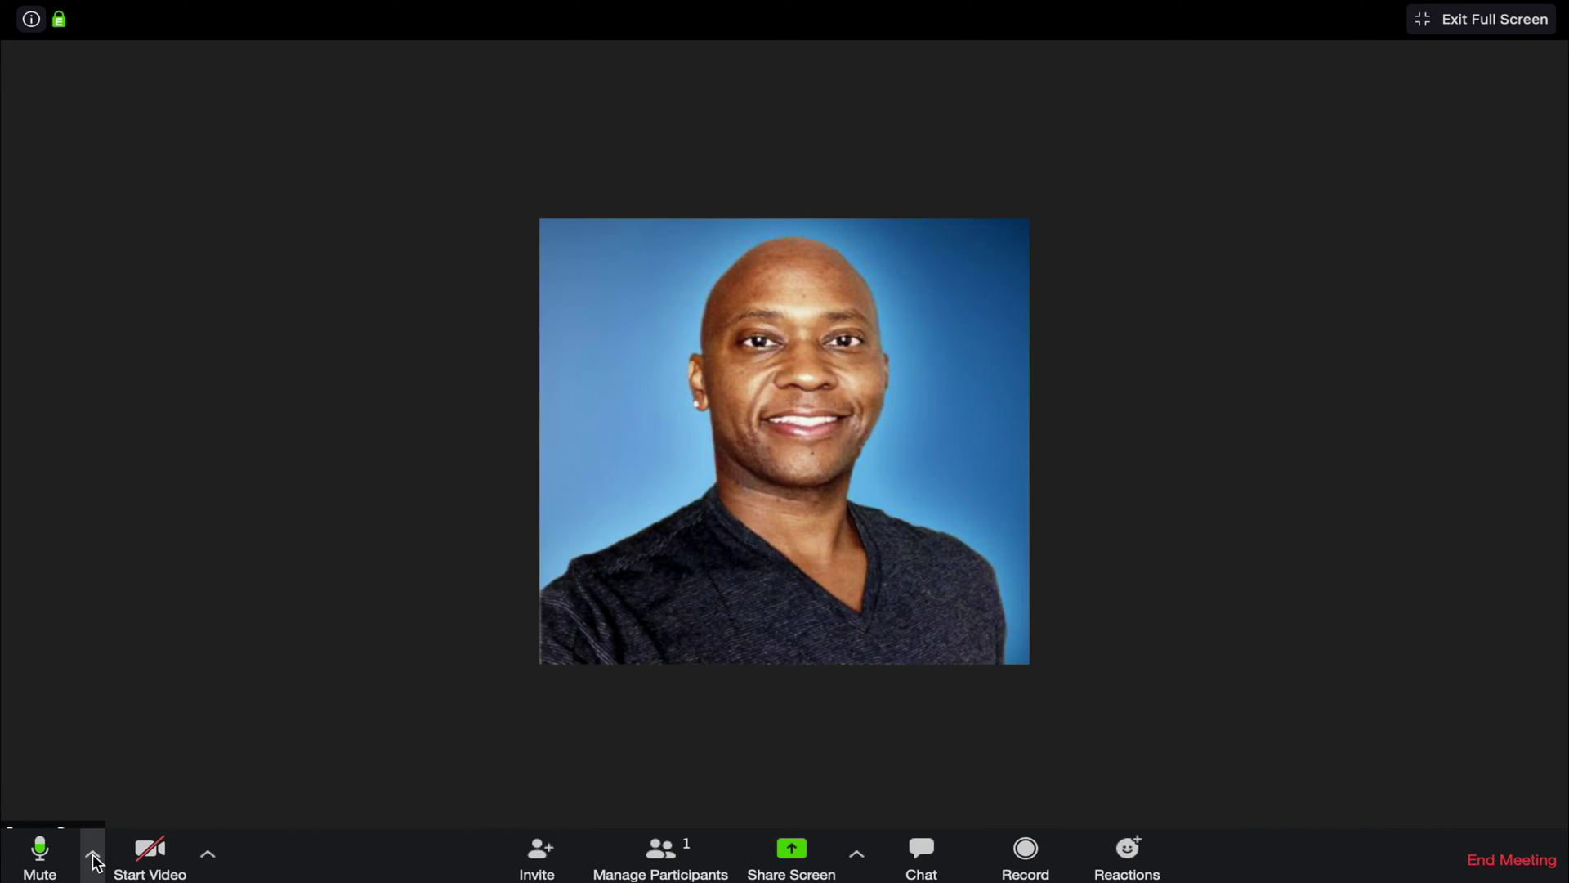
# Open the audio settings and look through the General, Video, Share Screen, Chat, Virtual Background, Recording, Profile and Statistics settings
pyautogui.click(93, 856)
pyautogui.click(208, 806)
pyautogui.click(416, 176)
pyautogui.click(365, 229)
pyautogui.click(388, 325)
pyautogui.click(382, 369)
pyautogui.click(392, 418)
pyautogui.click(409, 464)
pyautogui.click(402, 517)
pyautogui.click(402, 560)
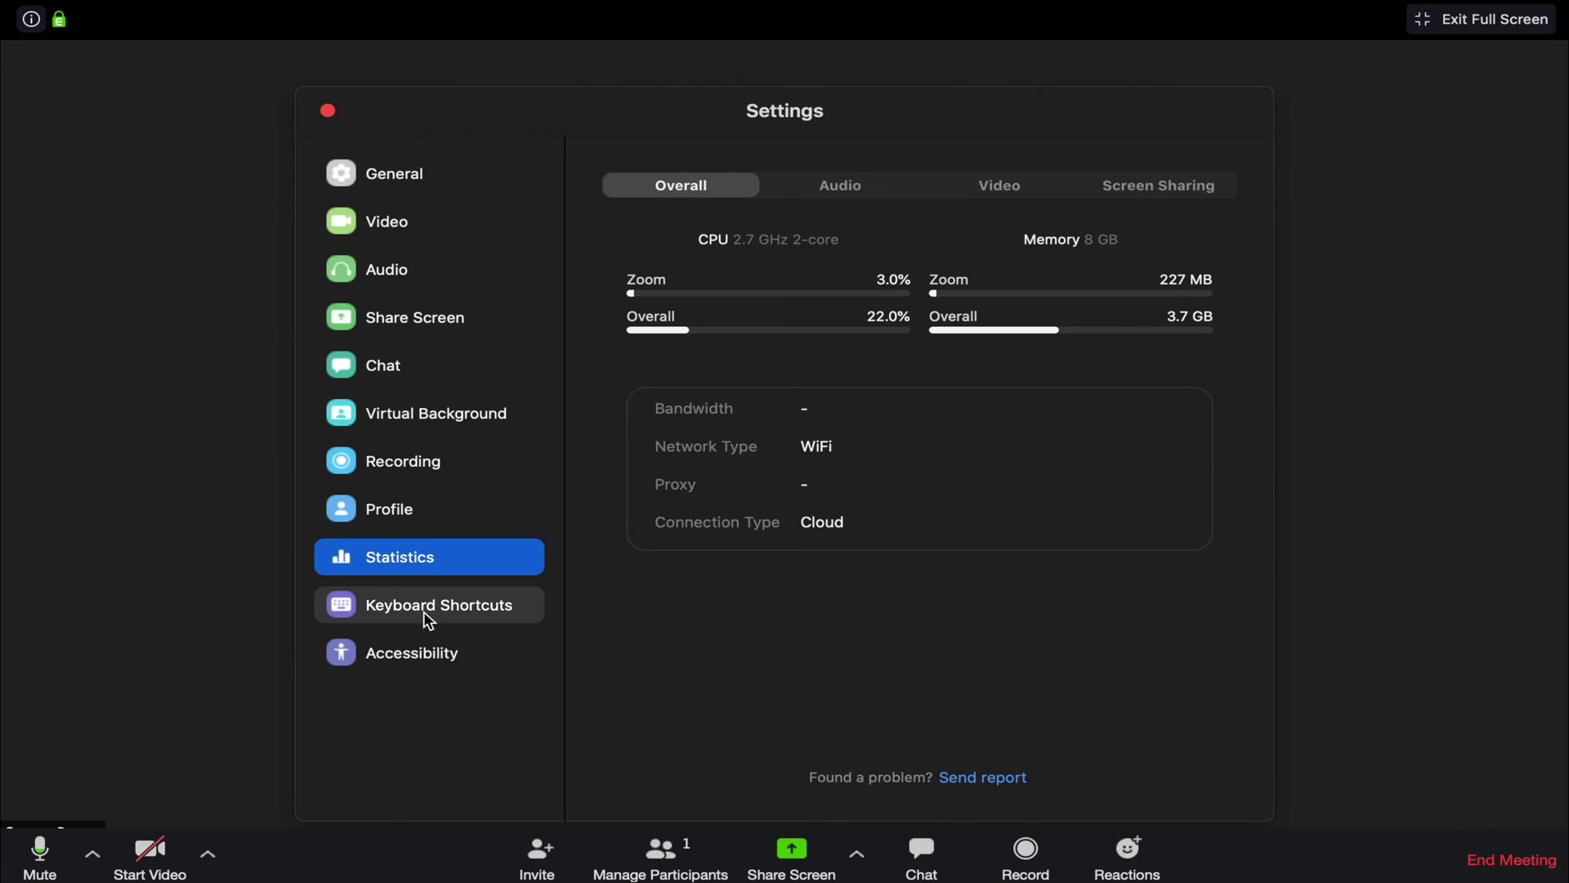